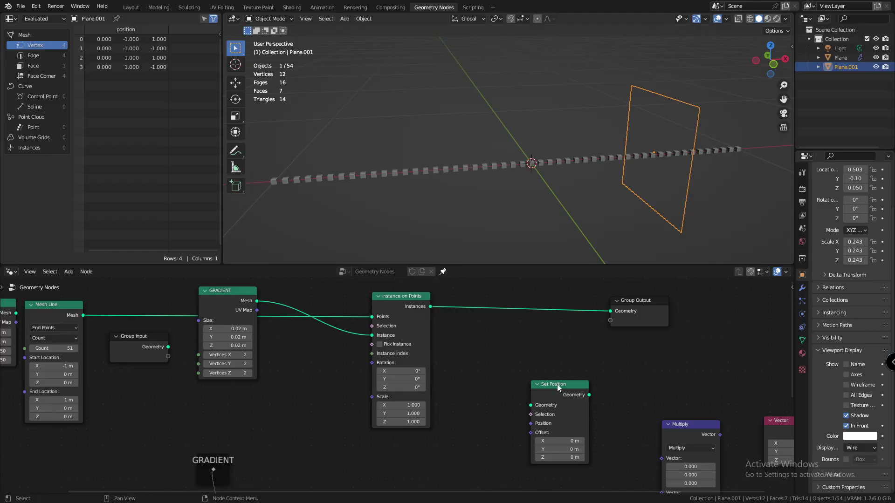
# - Insert the Set Position node between Instance on Points and Group Output, and place the Vector and Multiply nodes below it
pyautogui.moveTo(558, 384); pyautogui.dragTo(533, 307)
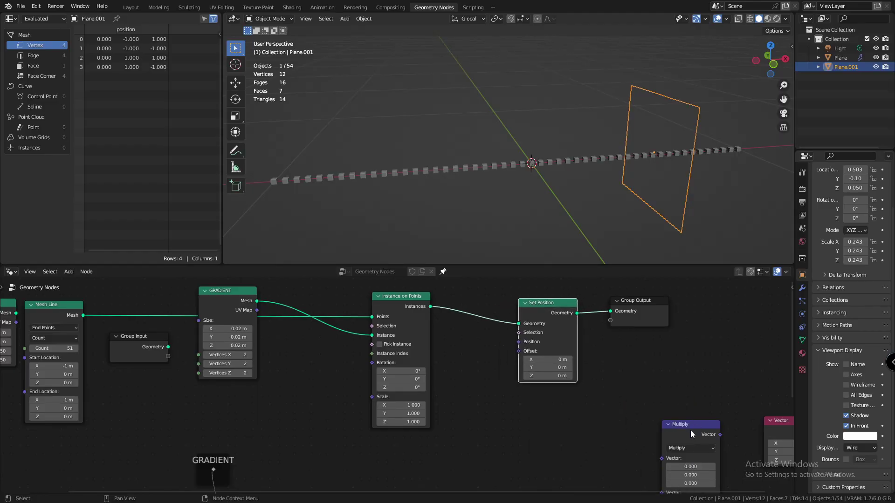
pyautogui.moveTo(771, 430); pyautogui.dragTo(445, 396)
pyautogui.moveTo(687, 424); pyautogui.dragTo(553, 399)
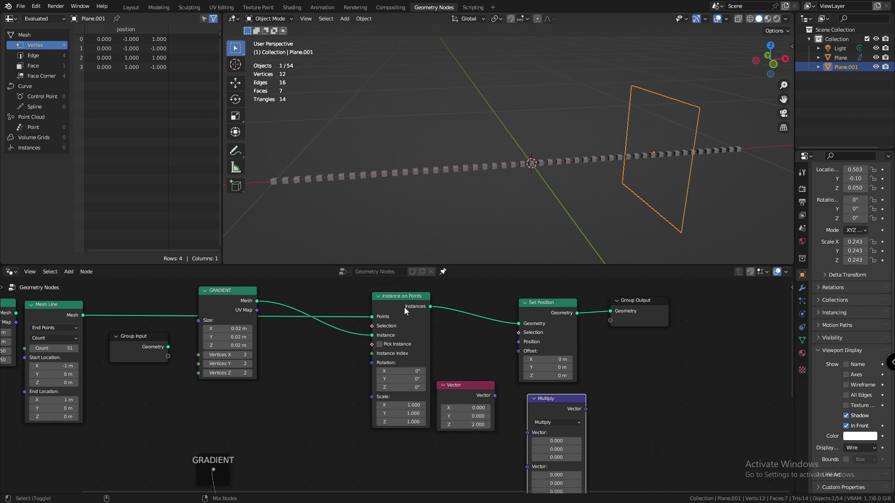
# - Preview the GRADIENT value on the Instance on Points output with a Viewer, and move the wire plane towards the middle of the cube row
pyautogui.keyDown('ctrl'); pyautogui.keyDown('shift'); pyautogui.click(404, 307); pyautogui.keyUp('shift'); pyautogui.keyUp('ctrl')
pyautogui.keyDown('ctrl'); pyautogui.keyDown('shift'); pyautogui.click(214, 470); pyautogui.keyUp('shift'); pyautogui.keyUp('ctrl')
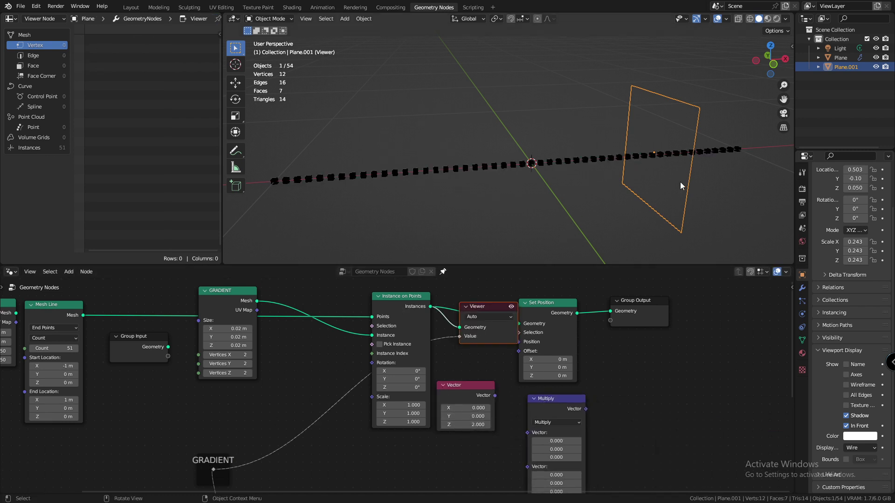
pyautogui.press('g')
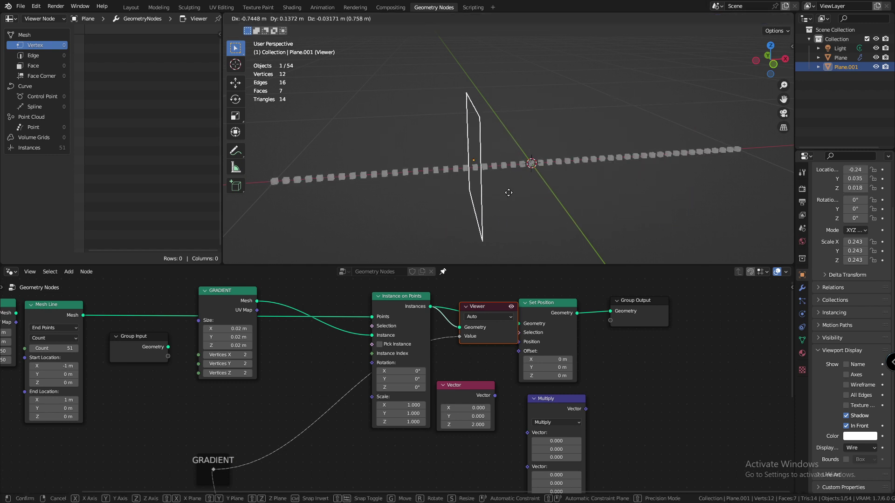
pyautogui.click(536, 193)
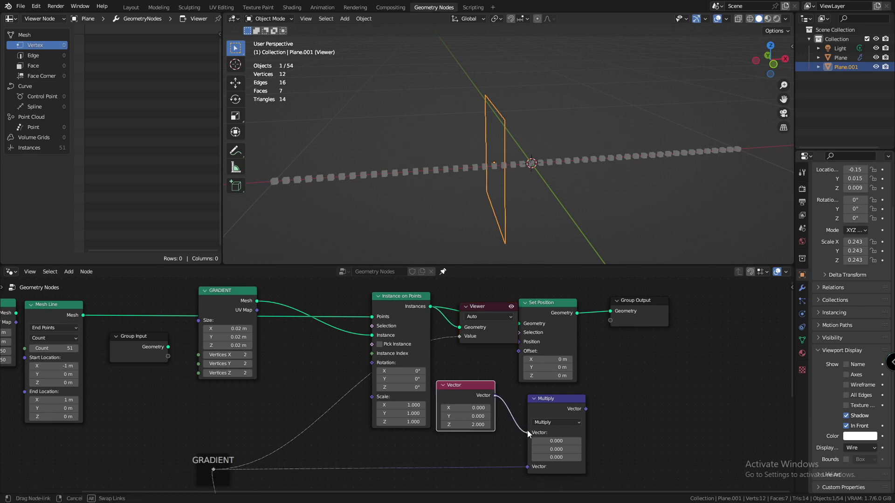
# - Multiply the Vector by the GRADIENT value, feed it into Set Position's Offset, delete the Viewer and move the wire plane
pyautogui.moveTo(528, 433); pyautogui.dragTo(527, 433)
pyautogui.moveTo(485, 362); pyautogui.dragTo(518, 351)
pyautogui.click(501, 334)
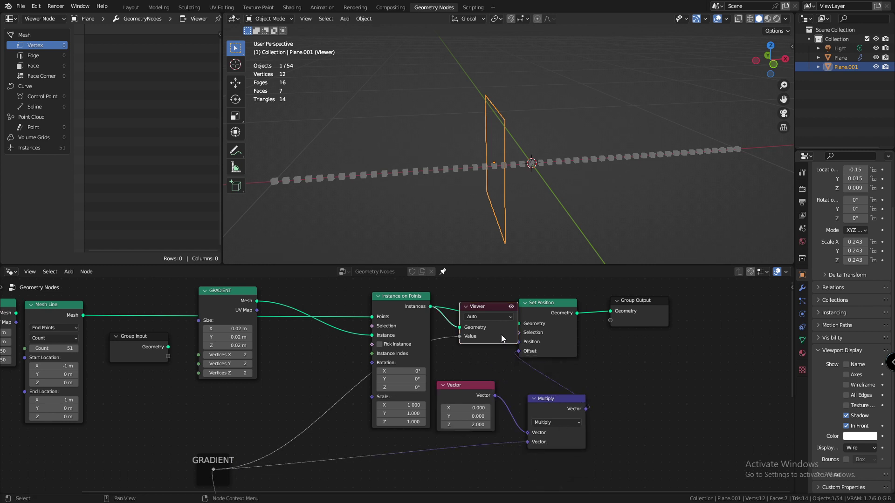
pyautogui.press('x')
pyautogui.press('g')
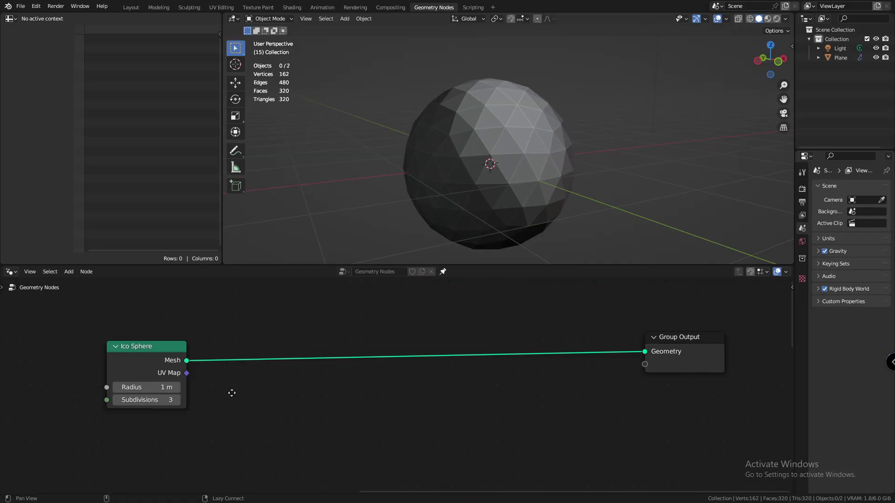
# - Try the Ico Sphere with 1 subdivision and return it to 3 subdivisions
pyautogui.press('Home')
pyautogui.moveTo(224, 400); pyautogui.dragTo(240, 401)
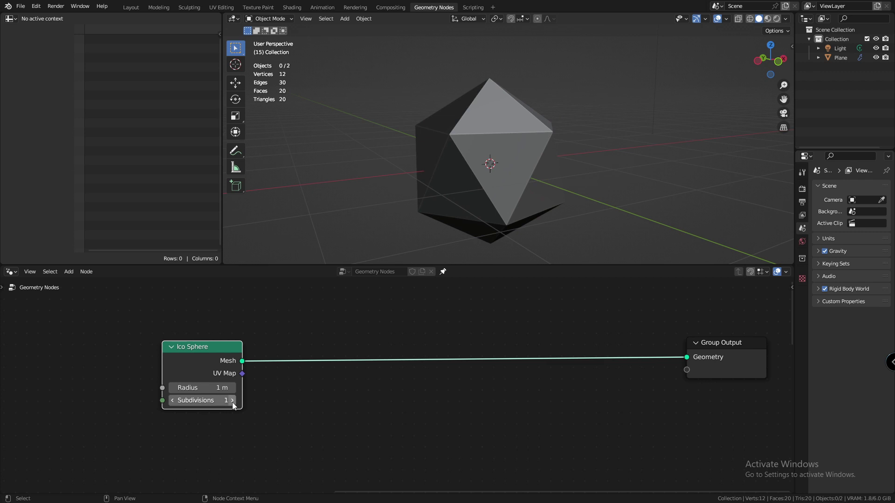
pyautogui.click(232, 402)
pyautogui.click(232, 400)
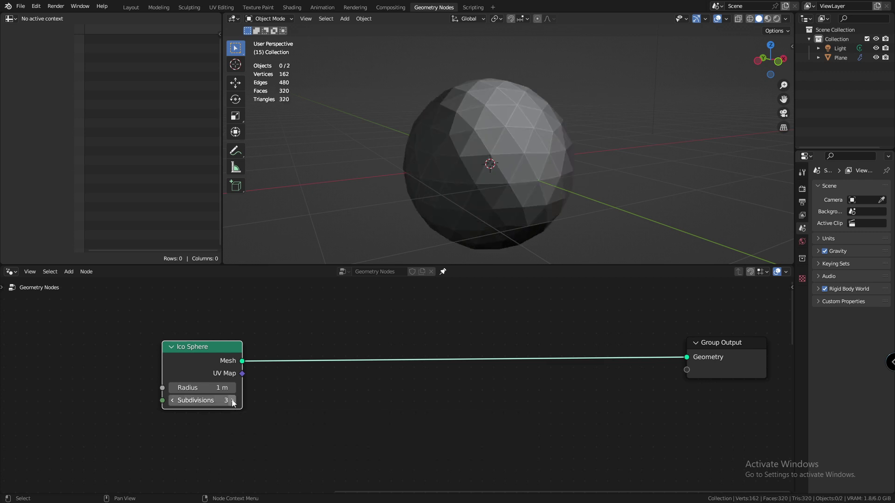
# - Insert a Dual Mesh node between Ico Sphere and Group Output
pyautogui.moveTo(196, 361); pyautogui.dragTo(205, 360)
pyautogui.hotkey('shift', 'a')
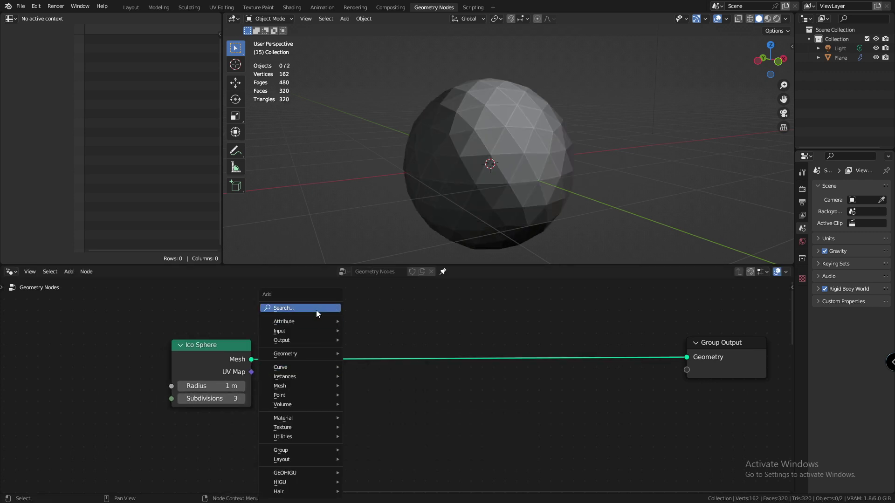
pyautogui.click(316, 308)
pyautogui.write('dua')
pyautogui.click(334, 326)
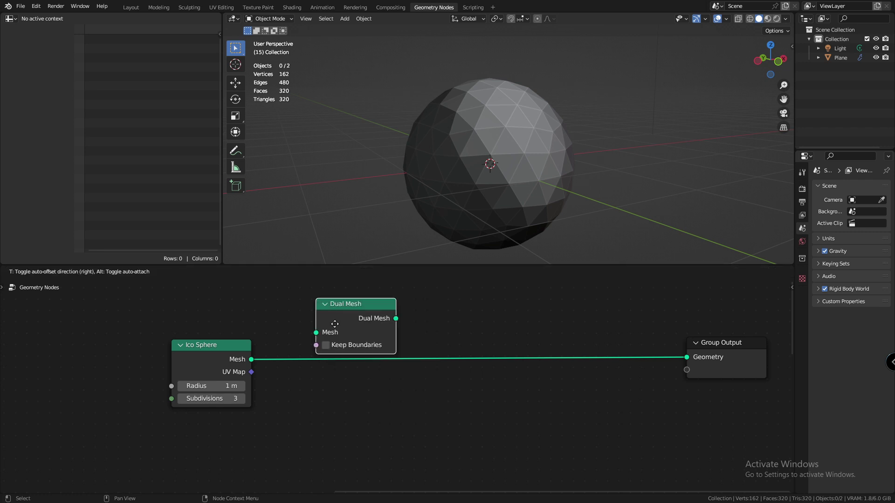
pyautogui.click(362, 355)
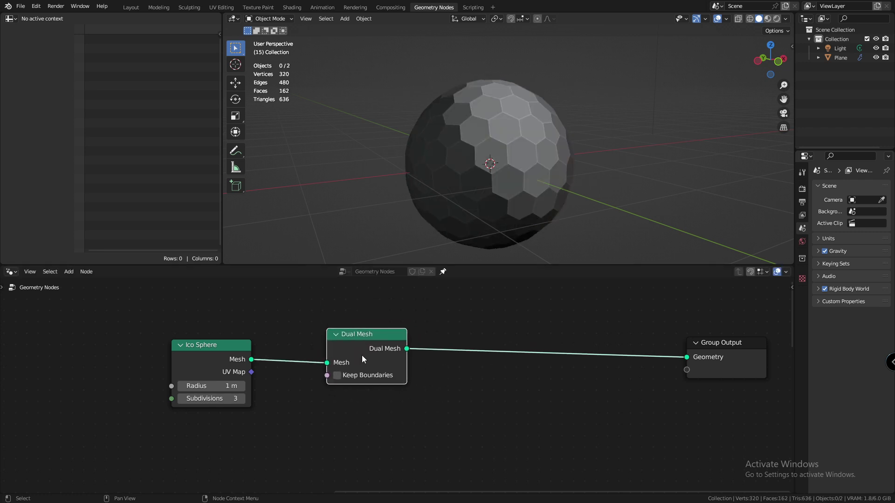
# - Insert a Split Edges node between Dual Mesh and Group Output
pyautogui.hotkey('shift', 'a')
pyautogui.click(437, 309)
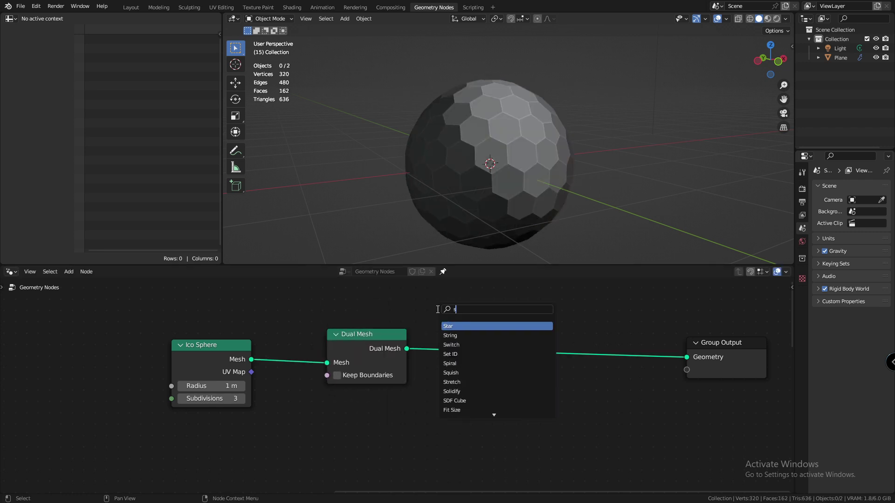
pyautogui.write('spli')
pyautogui.click(461, 326)
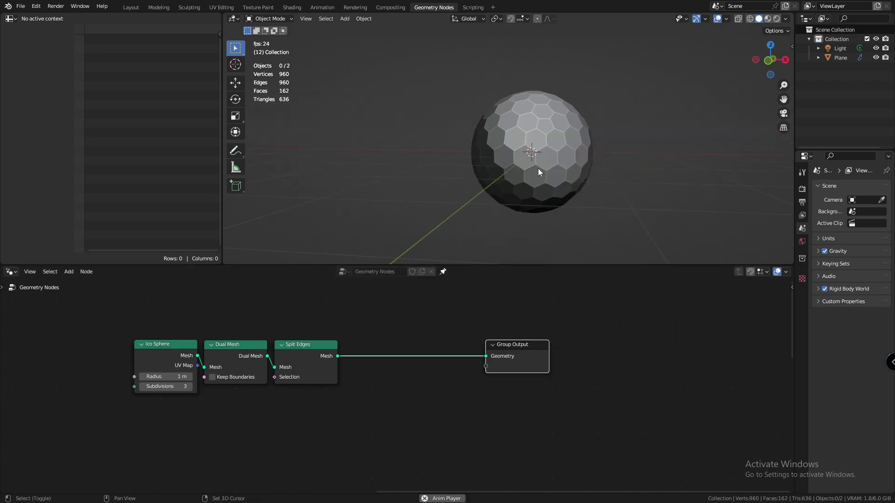
# - Add a plane to the scene and set its viewport display to Wire with In Front enabled
pyautogui.hotkey('shift', 'a')
pyautogui.click(583, 169)
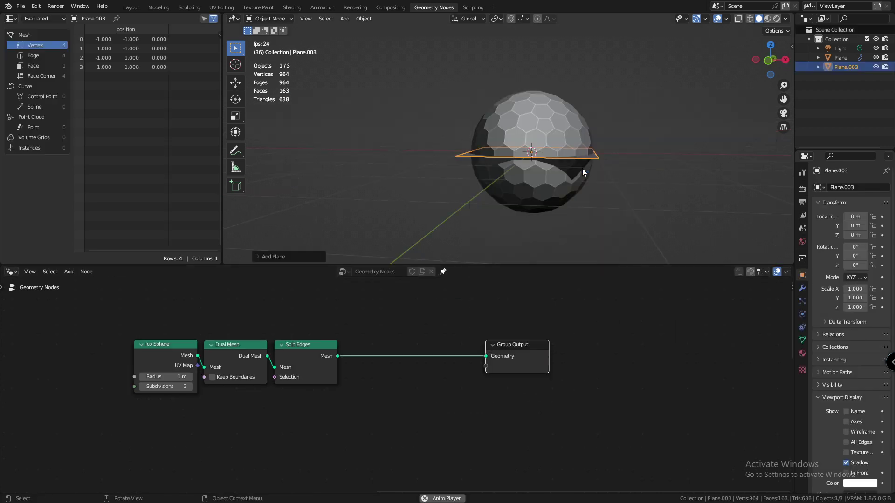
pyautogui.moveTo(514, 353); pyautogui.dragTo(641, 355)
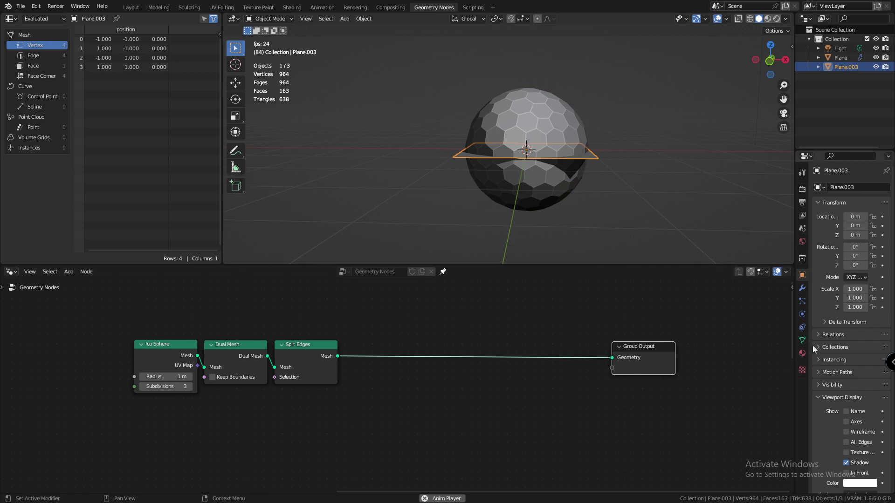
pyautogui.scroll(-3, 853, 485)
pyautogui.click(860, 447)
pyautogui.click(840, 429)
# - Bring the new plane into the node tree as an Object Info node set to Relative
pyautogui.press('Home')
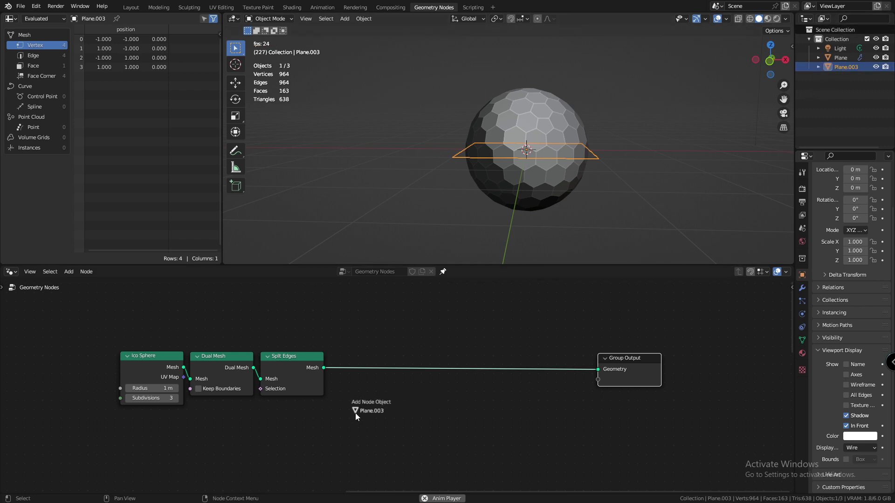
pyautogui.moveTo(355, 413); pyautogui.dragTo(381, 380)
pyautogui.click(404, 440)
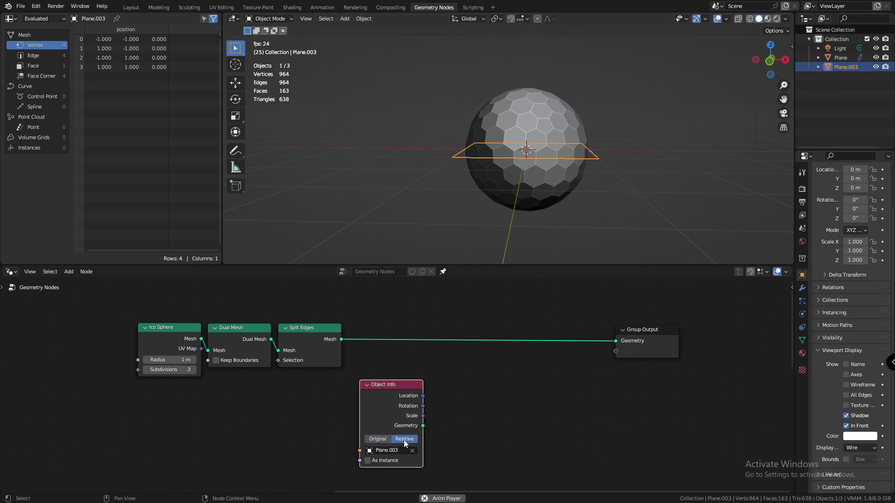
pyautogui.moveTo(422, 421); pyautogui.dragTo(420, 448)
# - Add a Vector Math node set to Subtract and a Position node, subtracting the plane's Object Info location from Position
pyautogui.hotkey('shift', 'a')
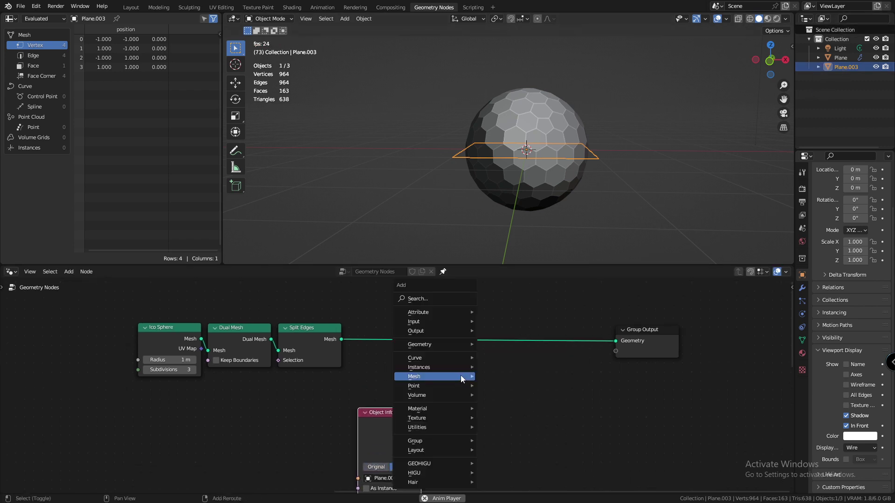
pyautogui.write('vec')
pyautogui.press('Down')
pyautogui.press('Down')
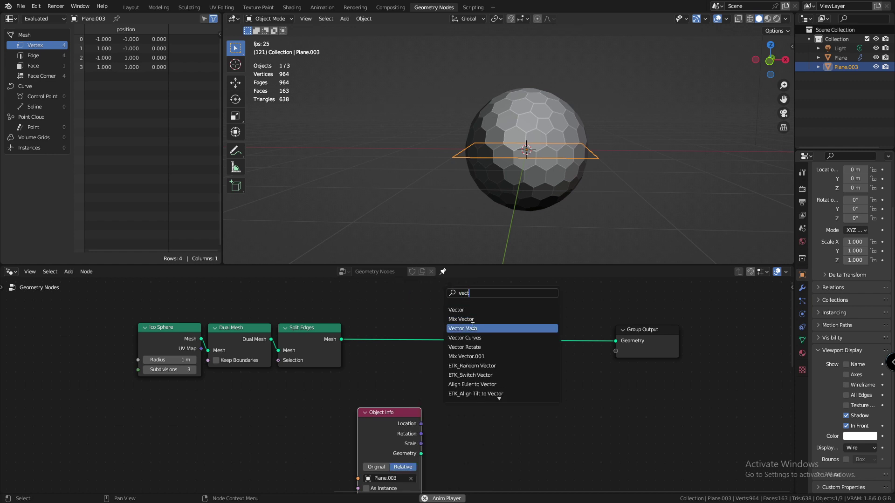
pyautogui.press('Return')
pyautogui.hotkey('shift', 'a')
pyautogui.write('pos')
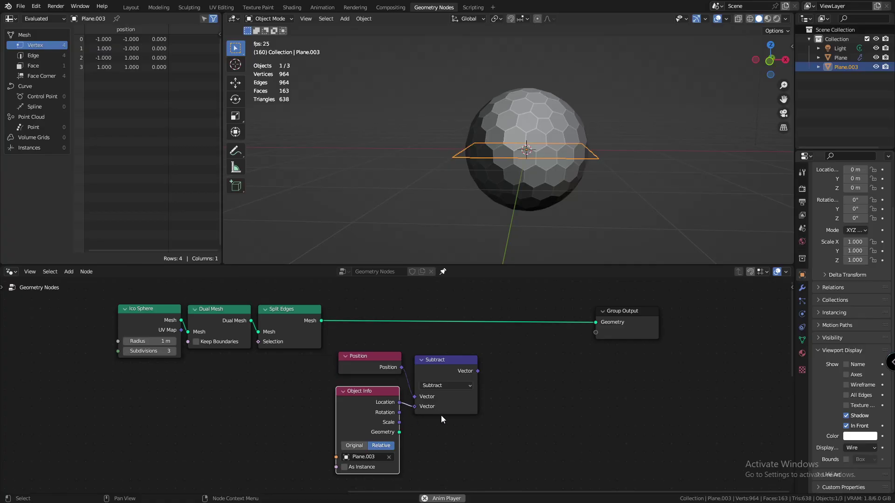
pyautogui.press('space')
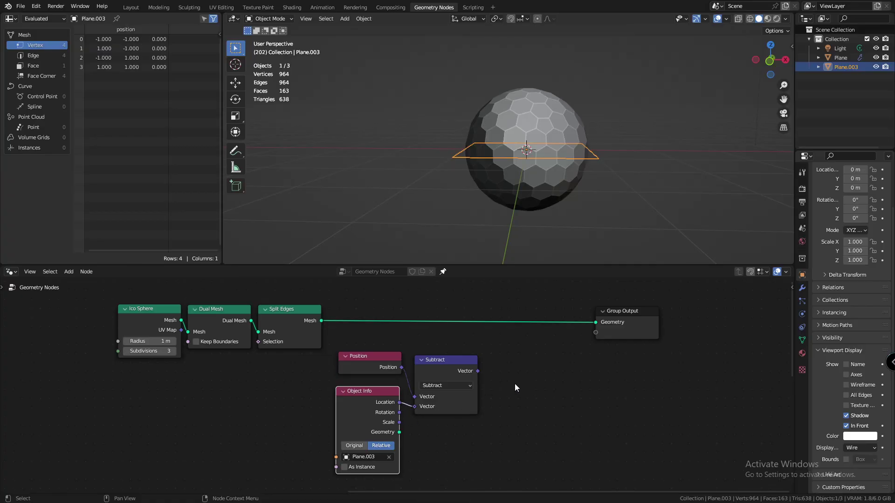
# - Make room before Group Output, and add a Vector Rotate node whose Vector input takes the Subtract result
pyautogui.moveTo(484, 393); pyautogui.dragTo(427, 393, button='middle')
pyautogui.moveTo(572, 338); pyautogui.dragTo(787, 340)
pyautogui.hotkey('shift', 'a')
pyautogui.click(406, 307)
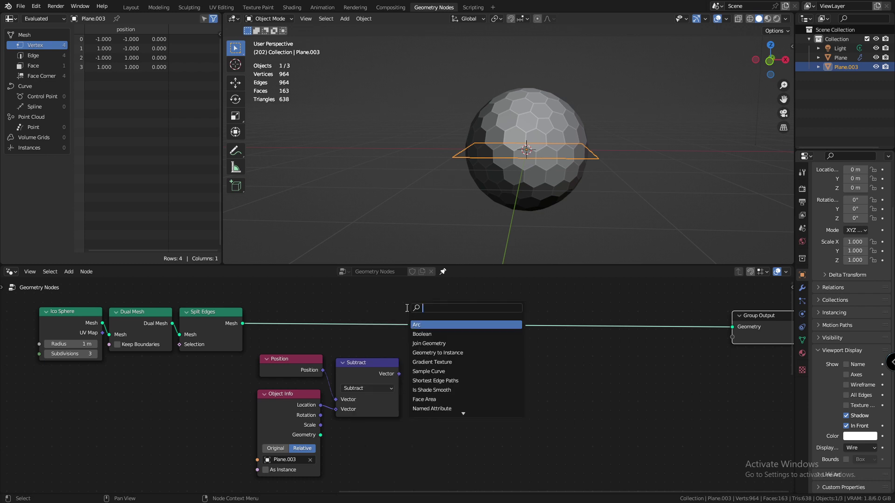
pyautogui.write('vec')
pyautogui.click(439, 363)
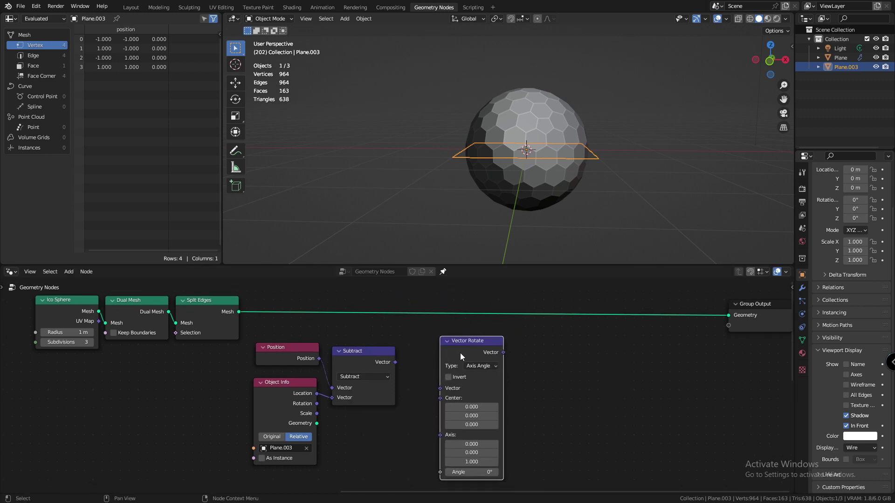
pyautogui.moveTo(395, 362); pyautogui.dragTo(440, 389)
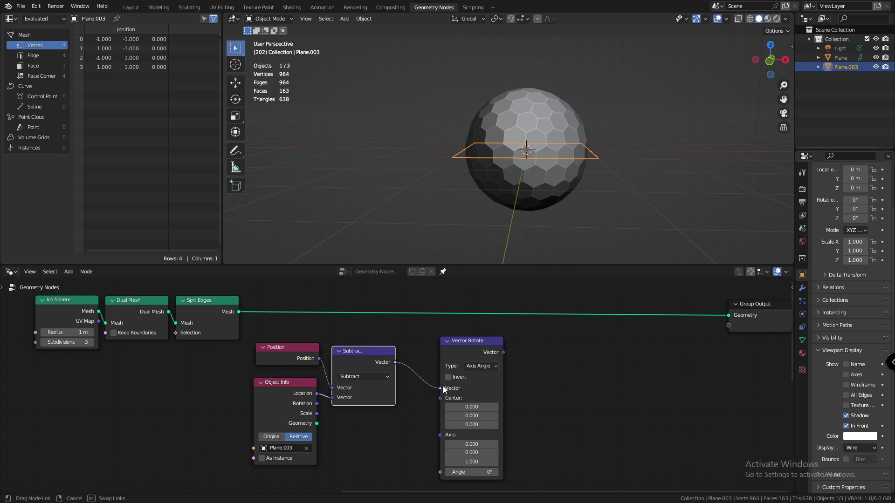
# - Set Vector Rotate to Euler with Invert enabled, and connect Object Info's Rotation to its Rotation input
pyautogui.click(480, 367)
pyautogui.click(474, 415)
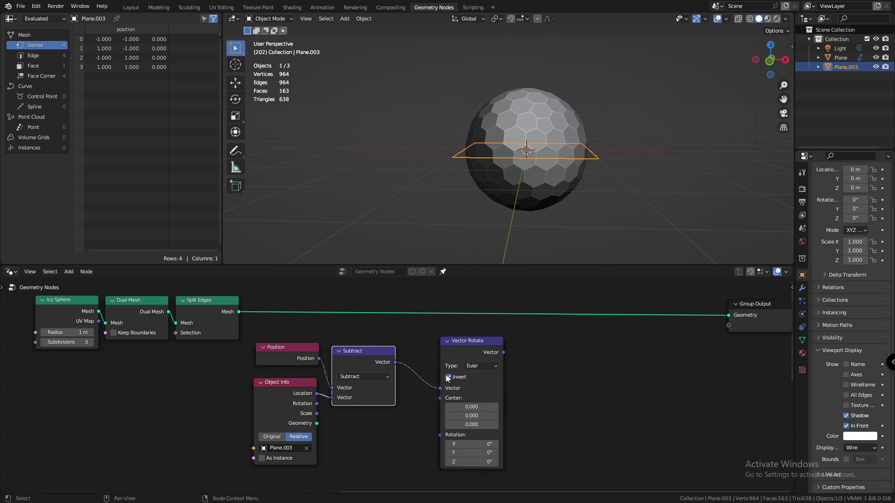
pyautogui.moveTo(445, 441); pyautogui.dragTo(446, 435)
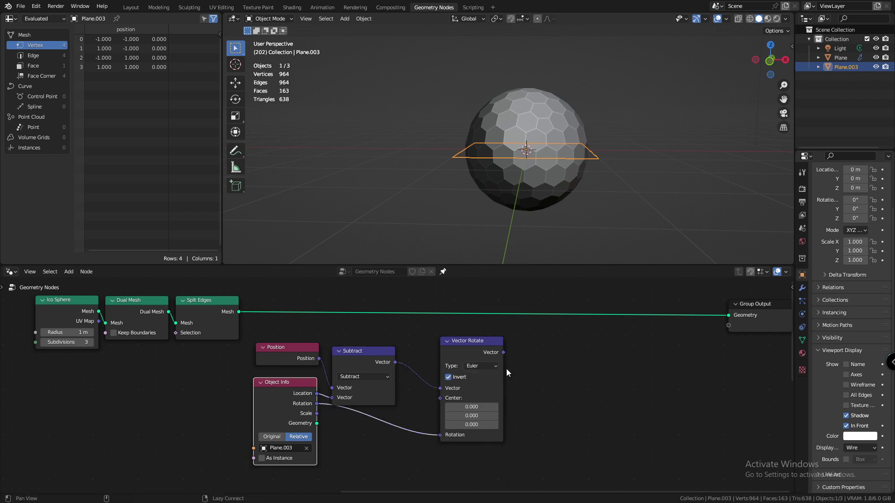
# - Add a Gradient Texture driven by the Vector Rotate output, keep it Linear, and shift Group Output further along
pyautogui.moveTo(506, 368); pyautogui.dragTo(454, 390, button='middle')
pyautogui.moveTo(489, 391); pyautogui.dragTo(489, 391)
pyautogui.write('gra')
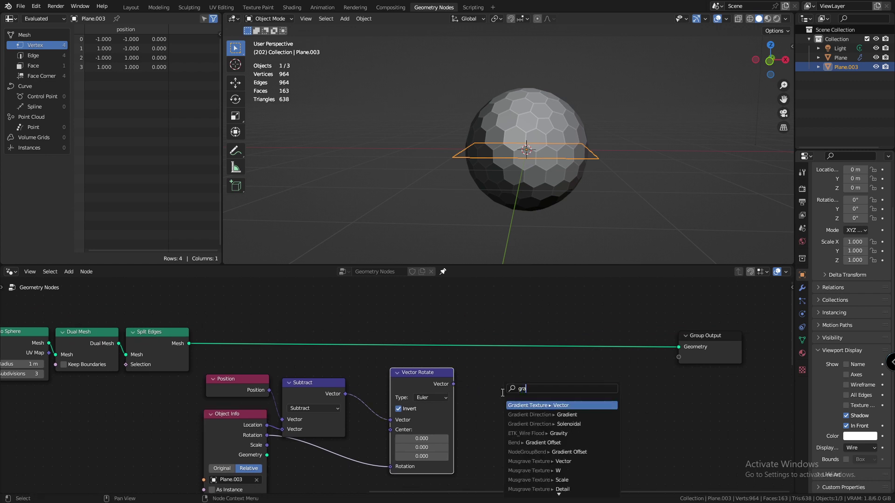
pyautogui.press('Return')
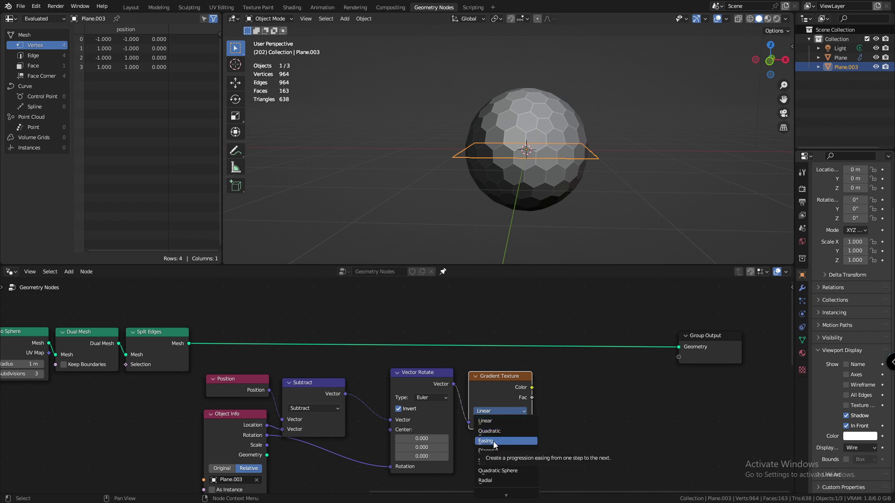
pyautogui.press('Escape')
pyautogui.moveTo(498, 377); pyautogui.dragTo(491, 390)
pyautogui.moveTo(494, 399); pyautogui.dragTo(439, 399, button='middle')
pyautogui.moveTo(654, 350); pyautogui.dragTo(681, 349)
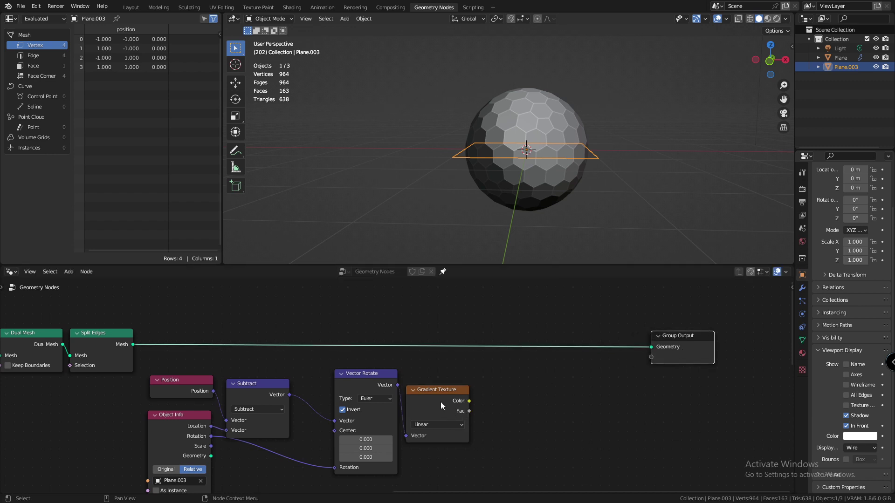
# - Add a Min Max Clamp node that limits the Gradient Texture output to 0–1
pyautogui.moveTo(440, 402); pyautogui.dragTo(500, 416)
pyautogui.write('clamp')
pyautogui.press('Return')
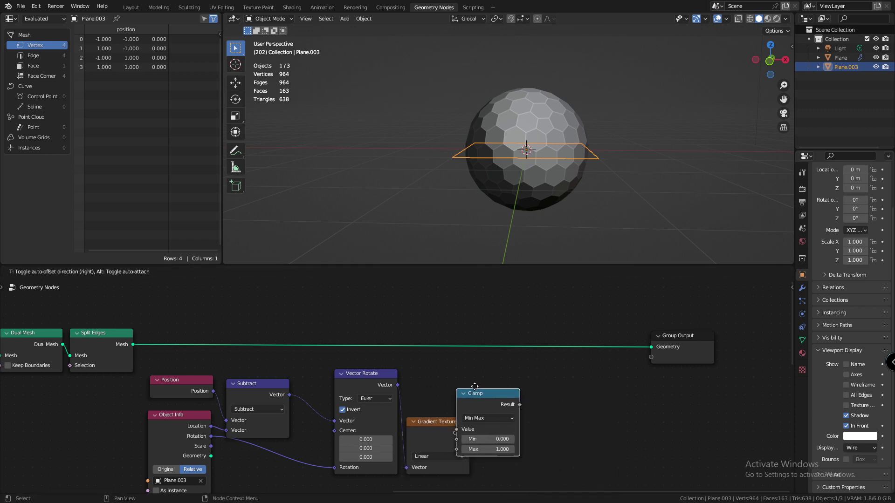
pyautogui.click(527, 374)
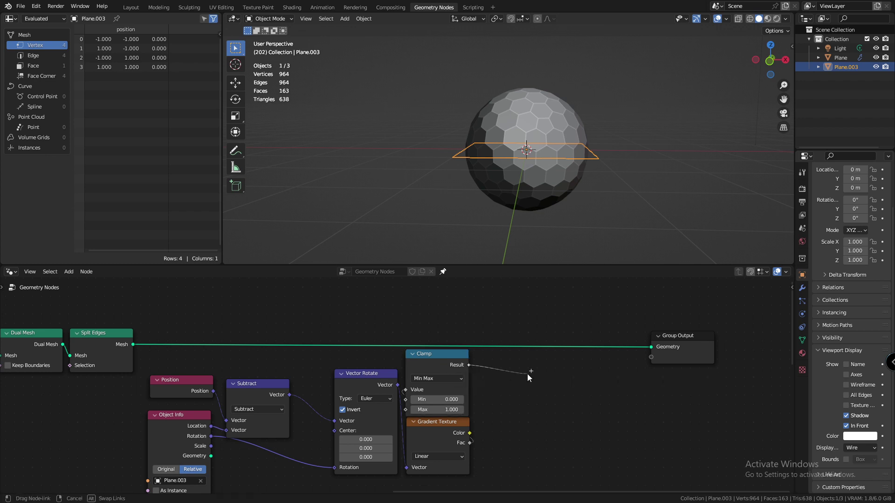
# - Preview the Clamp result on the Split Edges mesh with a Viewer node
pyautogui.keyDown('ctrl'); pyautogui.keyDown('shift'); pyautogui.click(442, 362); pyautogui.keyUp('shift'); pyautogui.keyUp('ctrl')
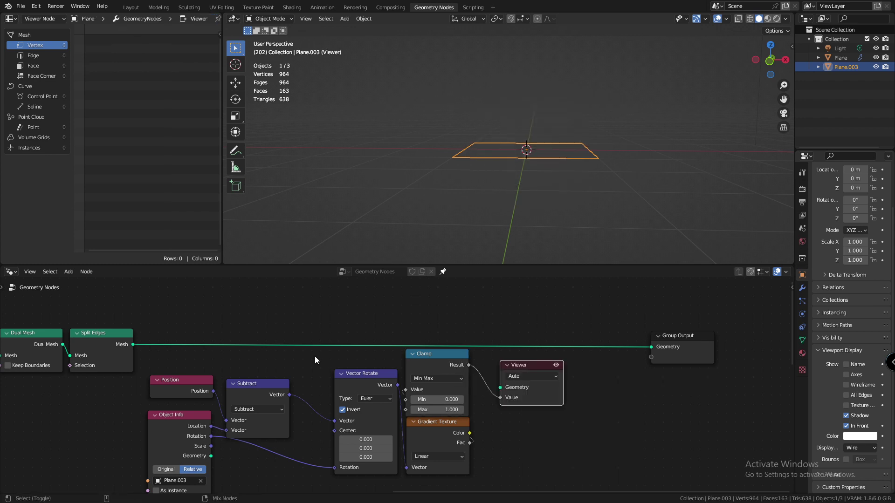
pyautogui.keyDown('ctrl'); pyautogui.keyDown('shift'); pyautogui.click(111, 342); pyautogui.keyUp('shift'); pyautogui.keyUp('ctrl')
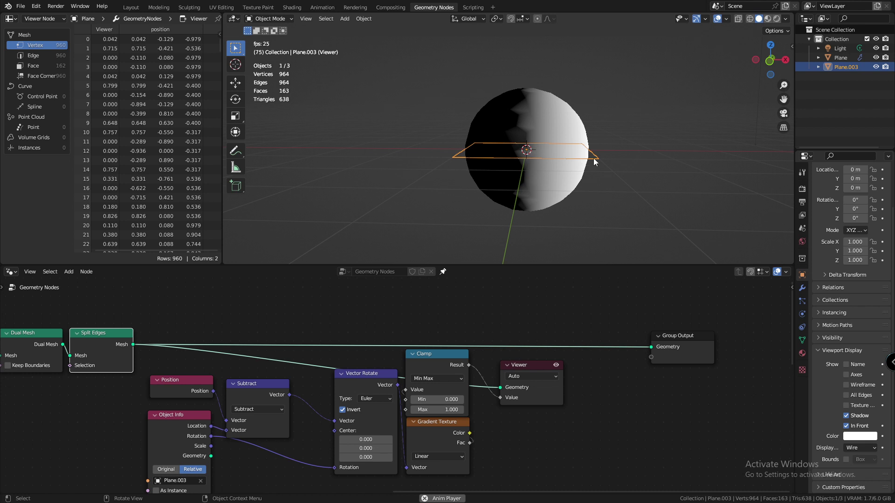
# - Rotate the plane's mesh 90° about the global Y axis in Edit Mode, leaving its object rotation untouched
pyautogui.press('Tab')
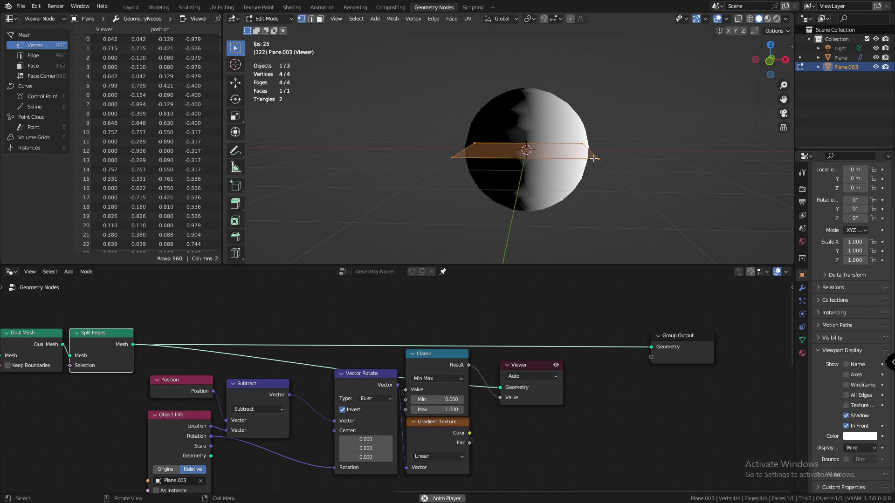
pyautogui.press('r')
pyautogui.write('y')
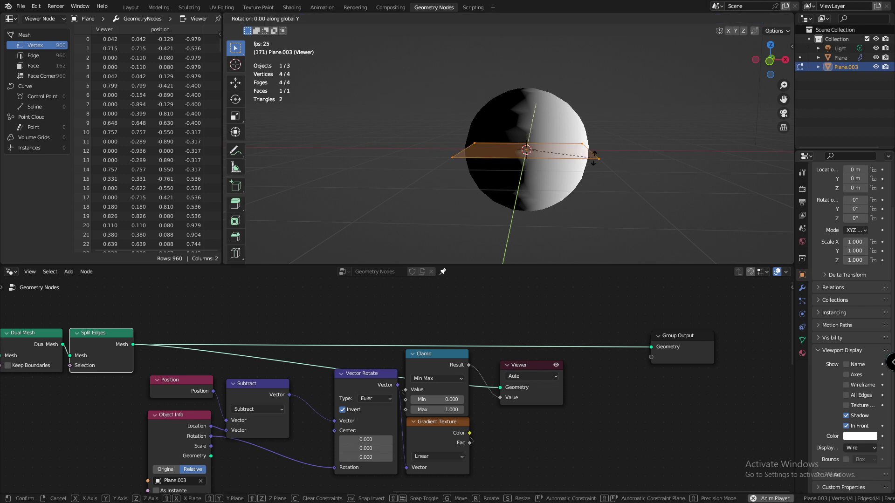
pyautogui.write('90')
pyautogui.press('Return')
pyautogui.press('Tab')
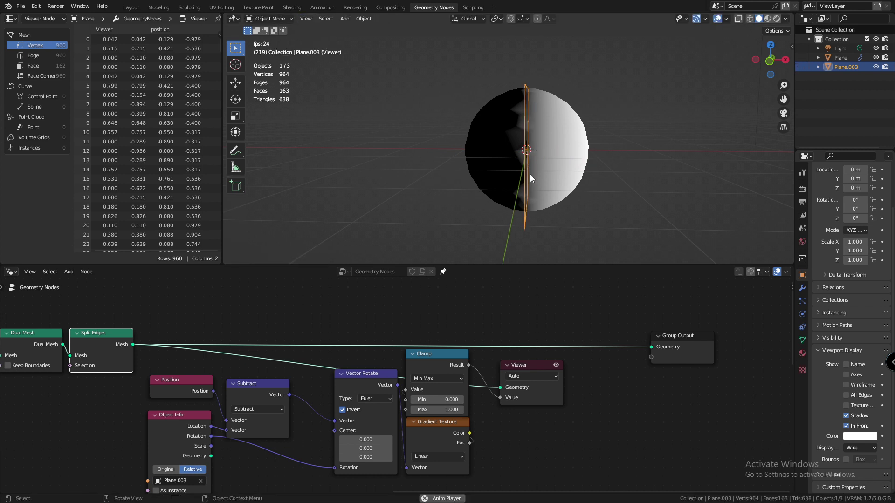
# - Move and freely rotate the plane object through the sphere to test how the gradient follows it
pyautogui.press('g')
pyautogui.press('Return')
pyautogui.press('r')
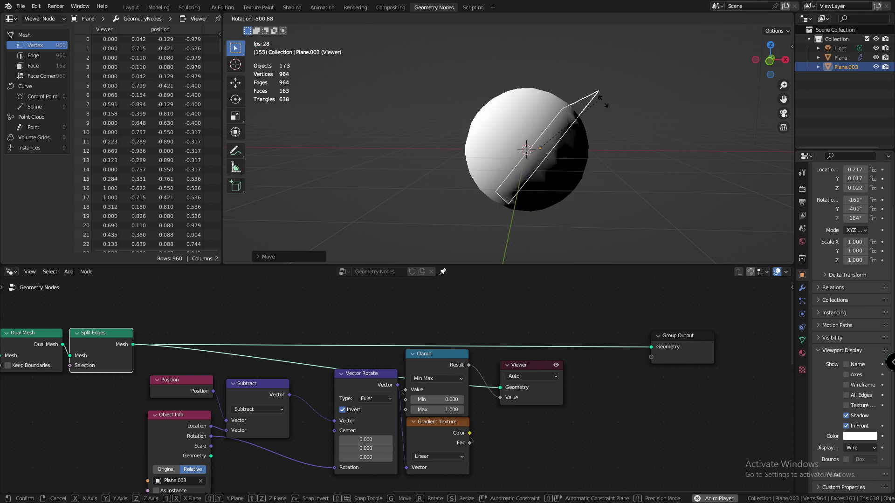
pyautogui.click(522, 183)
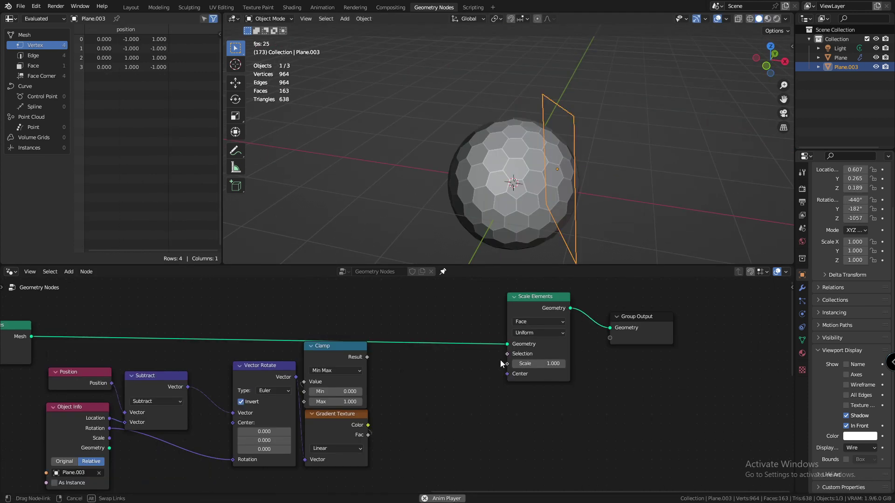
# - Feed the Scale input of Scale Elements from a new Value node set to 1
pyautogui.moveTo(506, 363); pyautogui.dragTo(441, 311)
pyautogui.press('Return')
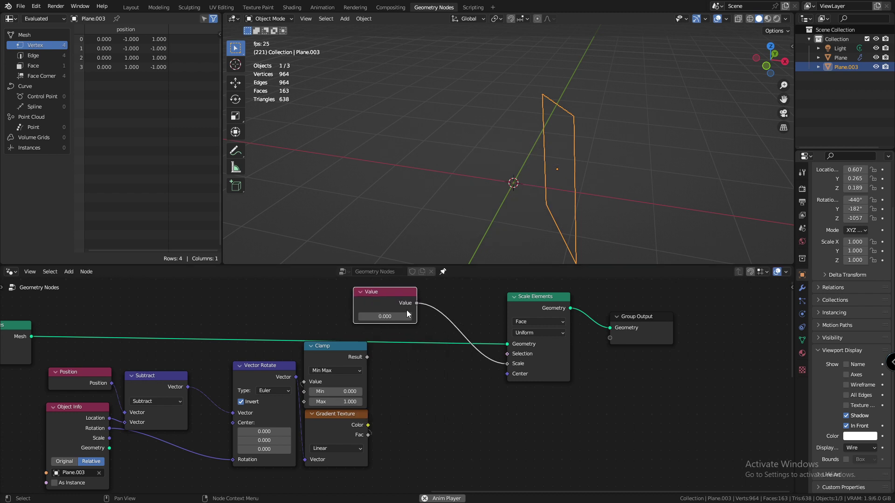
pyautogui.click(407, 315)
pyautogui.write('1')
pyautogui.press('Return')
# - Add a Multiply node combining the Value node with the Clamp result, and connect its output to Scale Elements' Scale
pyautogui.moveTo(417, 304); pyautogui.dragTo(431, 369)
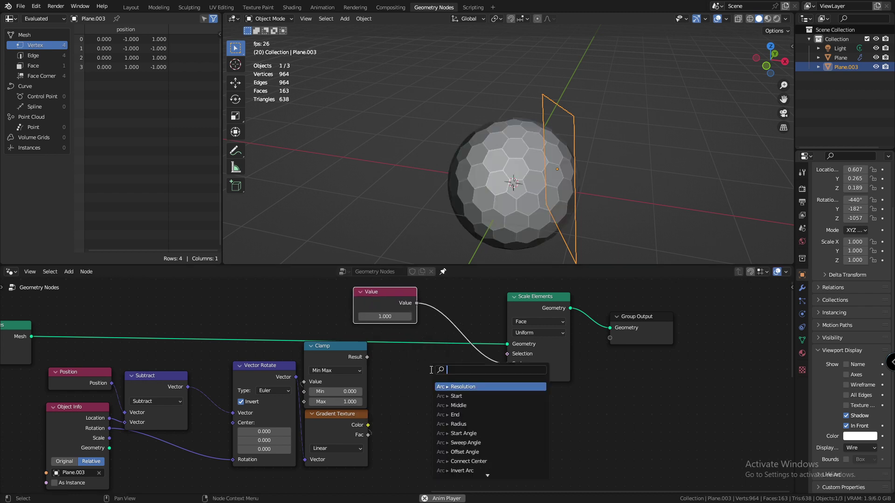
pyautogui.press('Return')
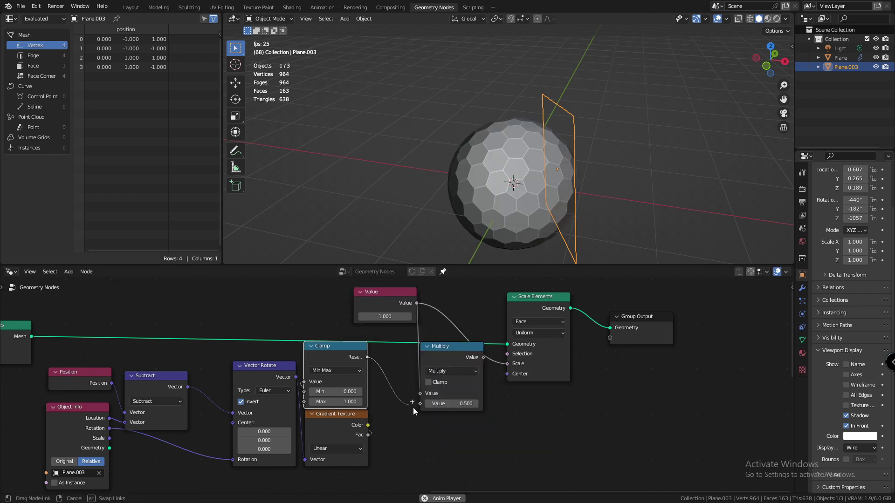
pyautogui.moveTo(413, 407); pyautogui.dragTo(420, 404)
pyautogui.click(480, 359)
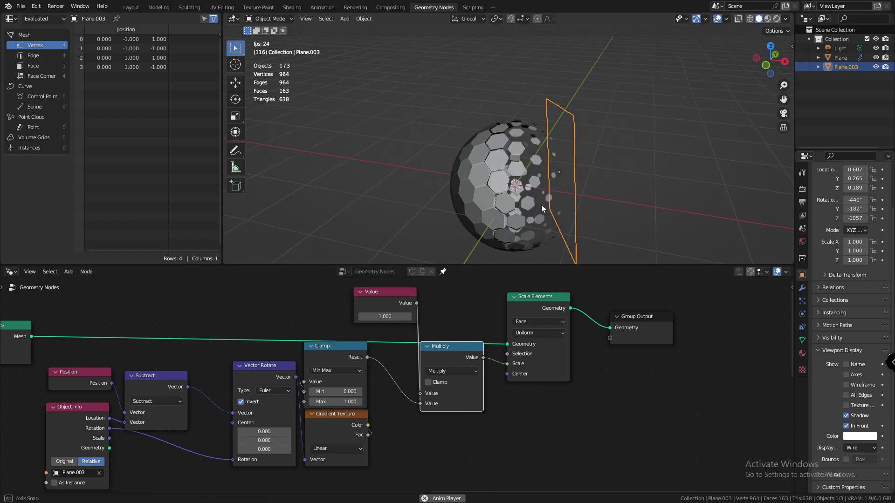
# - Move and rotate the plane around the sphere to test its effect on the scaled faces
pyautogui.press('g')
pyautogui.click(559, 207)
pyautogui.press('r')
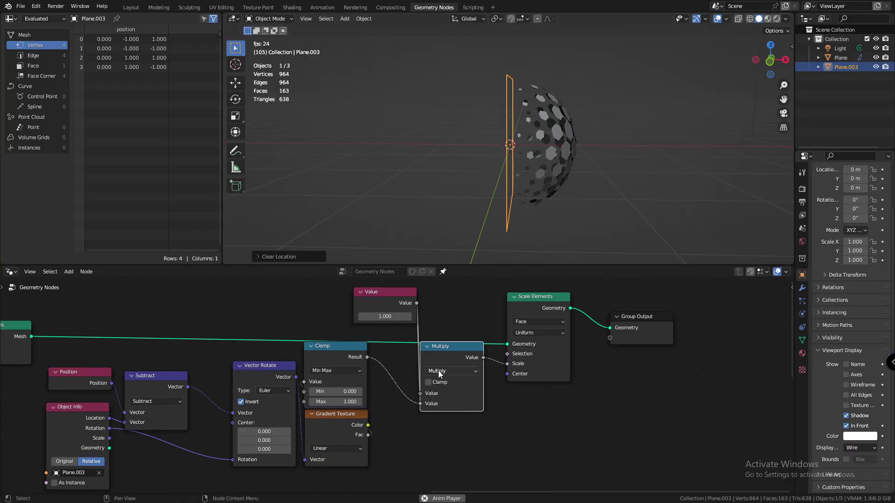
# - Shift the Multiply node aside and chain a Multiply by 2 and a clamped PingPong with scale 1 from the Clamp result
pyautogui.moveTo(454, 357); pyautogui.dragTo(476, 354)
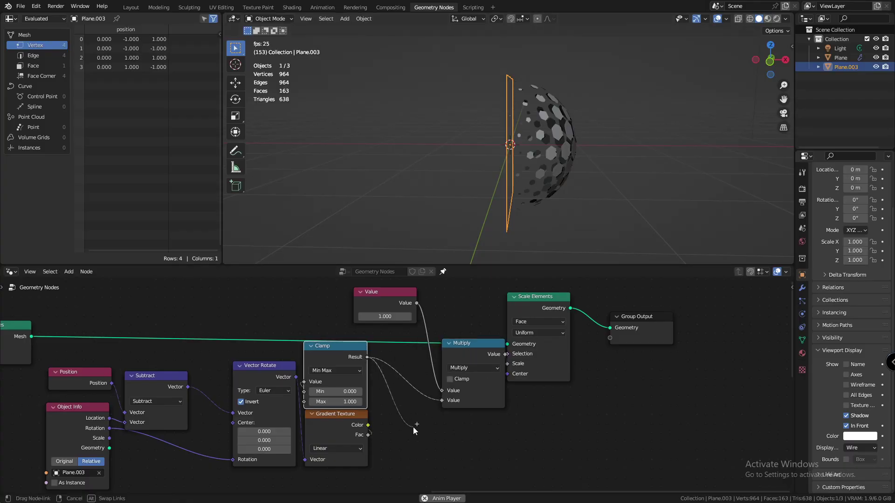
pyautogui.moveTo(413, 428); pyautogui.dragTo(414, 428)
pyautogui.click(436, 406)
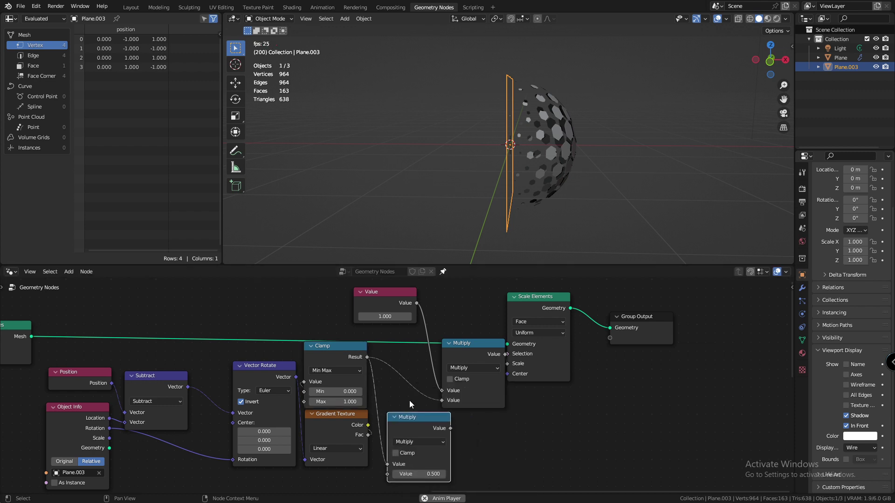
pyautogui.moveTo(451, 428); pyautogui.dragTo(489, 438)
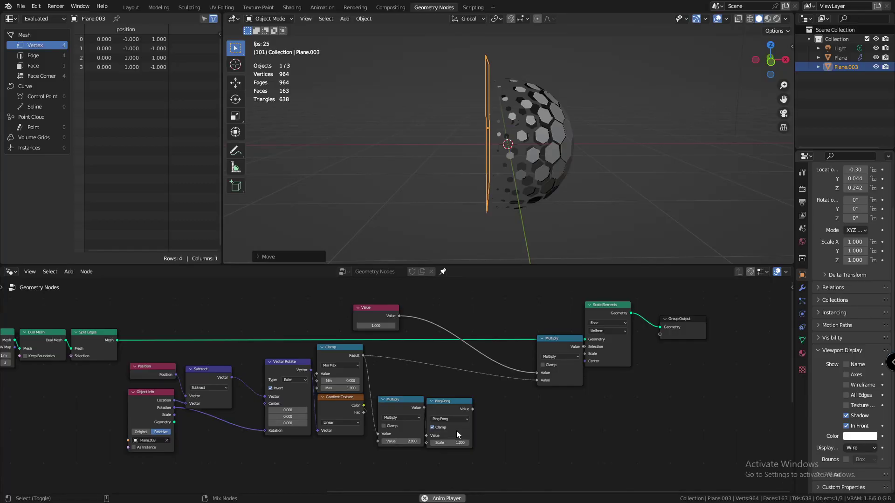
# - Preview the PingPong result on the Split Edges mesh with a Viewer node
pyautogui.keyDown('ctrl'); pyautogui.keyDown('shift'); pyautogui.click(459, 401); pyautogui.keyUp('shift'); pyautogui.keyUp('ctrl')
pyautogui.keyDown('ctrl'); pyautogui.keyDown('shift'); pyautogui.click(92, 332); pyautogui.keyUp('shift'); pyautogui.keyUp('ctrl')
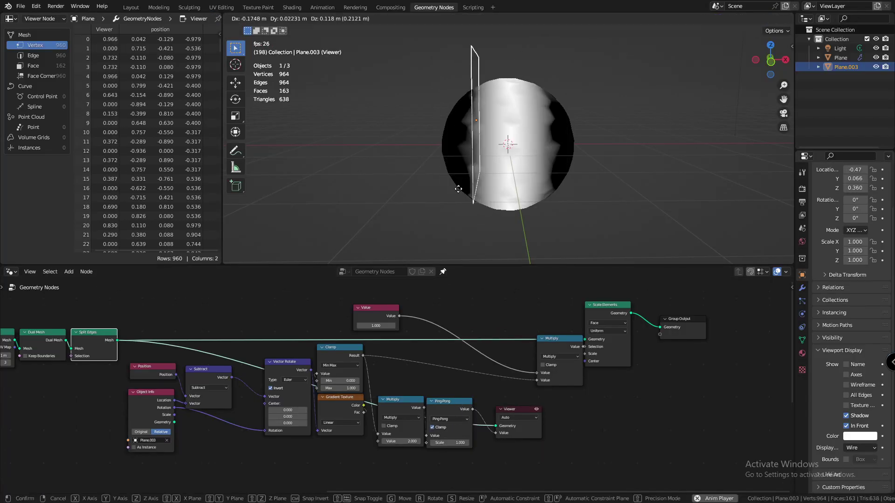
# - Reposition the Multiply node before Scale Elements, connect PingPong's output to its second Value input, and delete the Viewer node
pyautogui.moveTo(567, 340); pyautogui.dragTo(551, 350)
pyautogui.moveTo(522, 391); pyautogui.dragTo(520, 388)
pyautogui.click(522, 433)
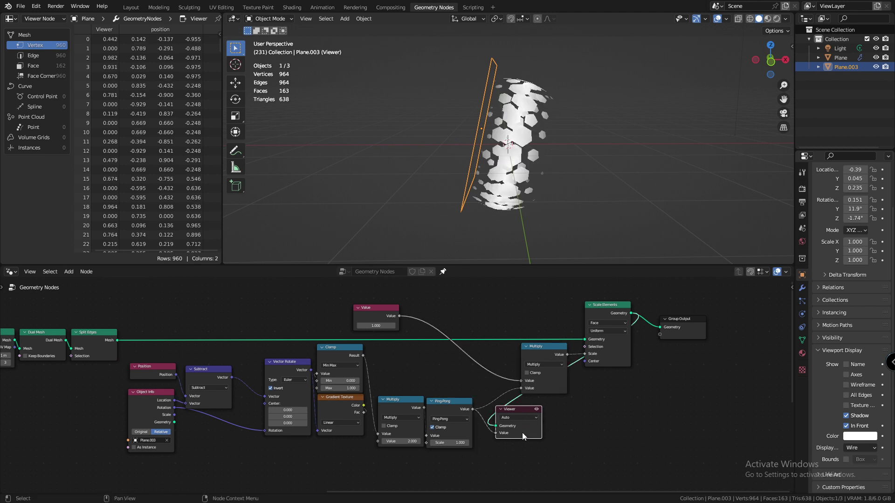
pyautogui.press('x')
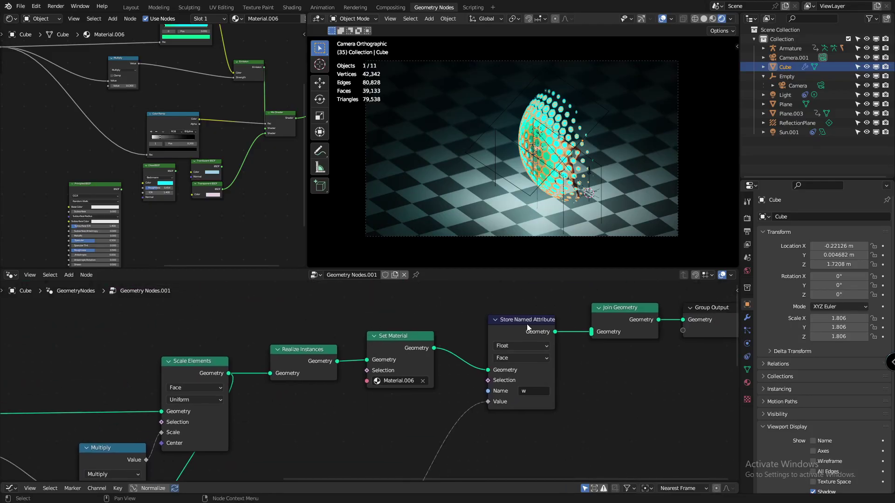
# - Examine the full Material.006 shader node tree in a maximized editor, including the Color Ramp feeding the Emission color
pyautogui.scroll(-3, 200, 184)
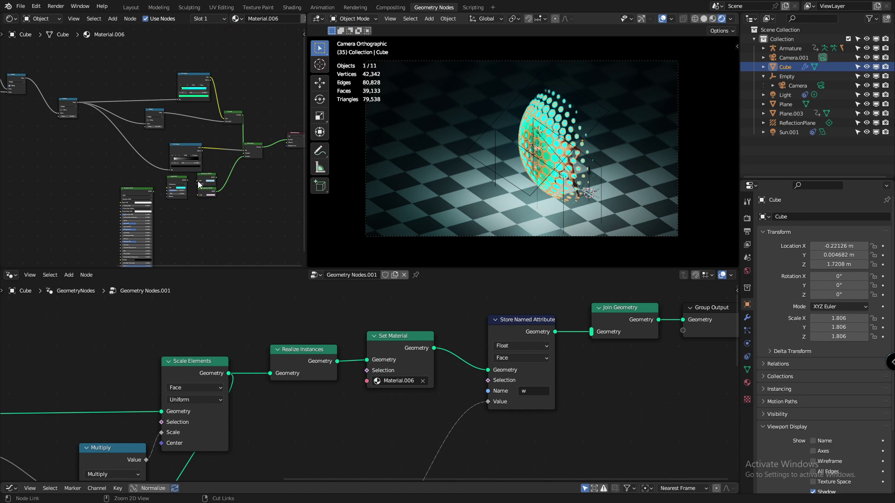
pyautogui.hotkey('ctrl', 'space')
pyautogui.scroll(3, 375, 252)
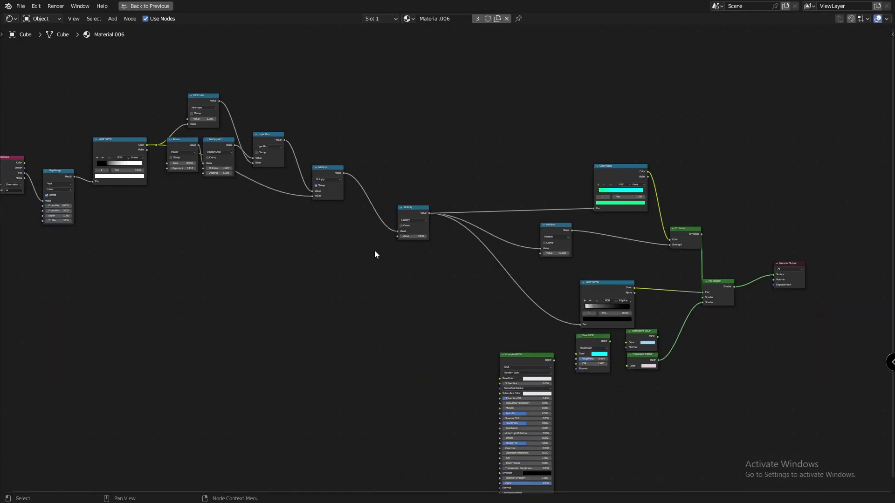
pyautogui.moveTo(374, 250); pyautogui.dragTo(375, 226, button='middle')
pyautogui.hotkey('ctrl', 'space')
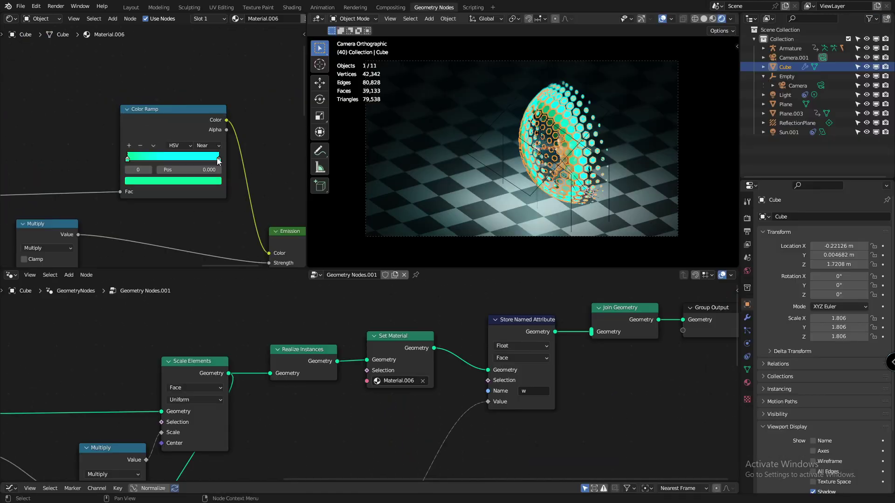